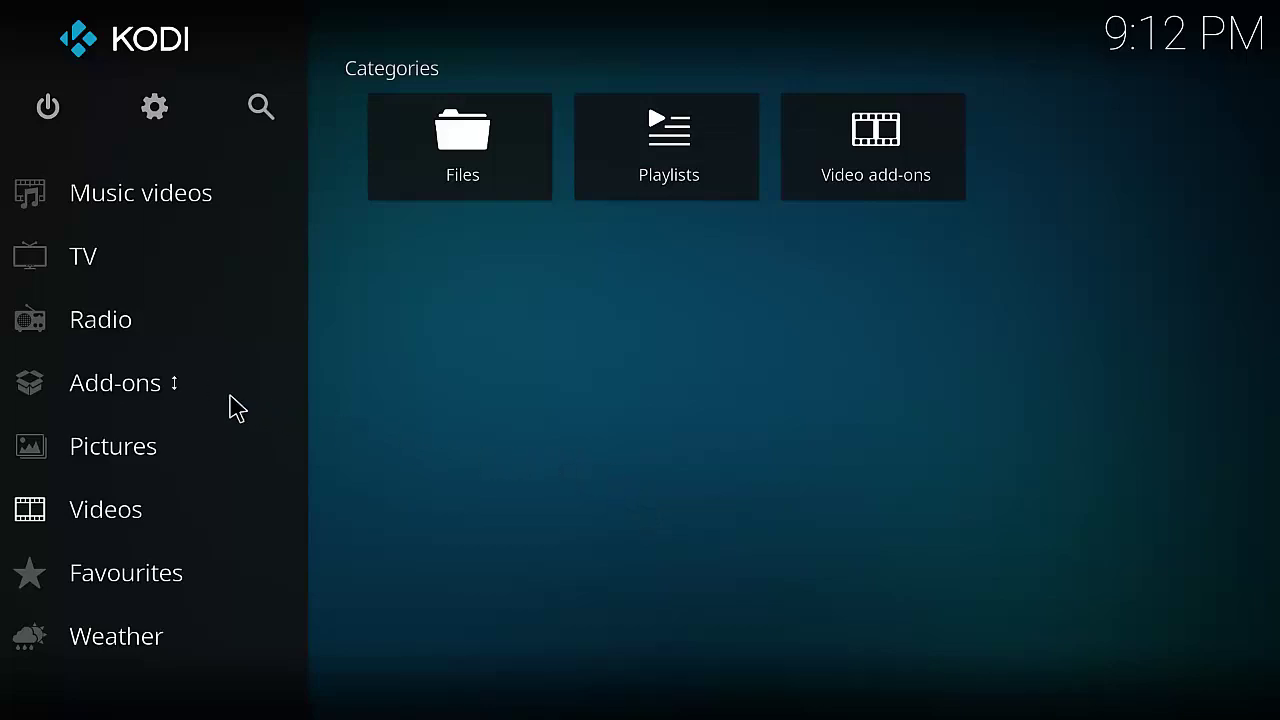
Step: Check the add-on settings for unknown sources, then return to the home screen
left_click(145, 385)
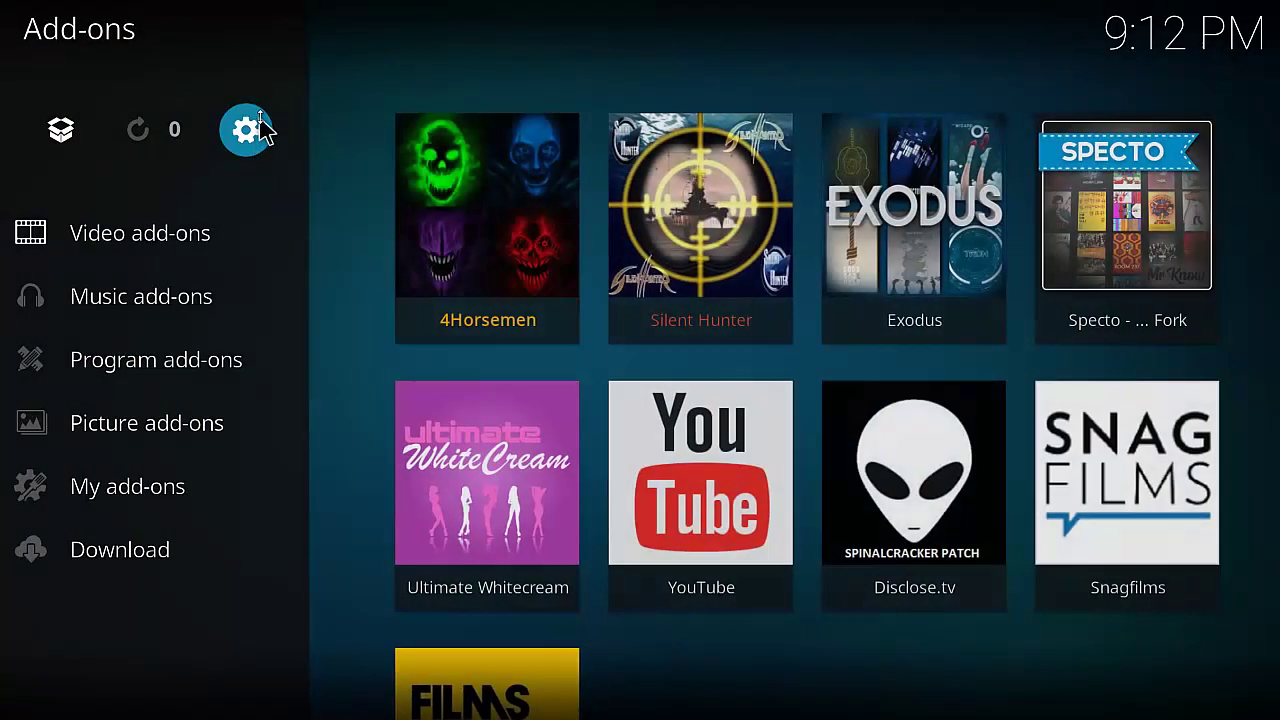
left_click(258, 122)
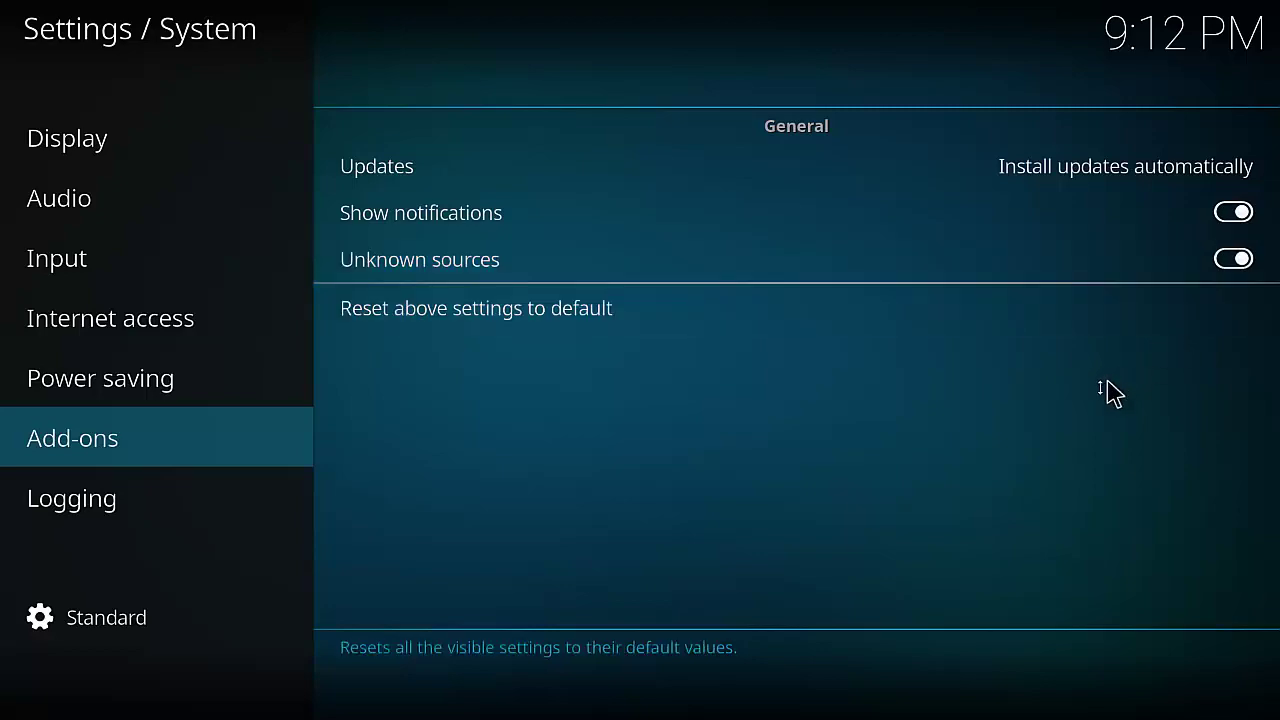
key("Escape")
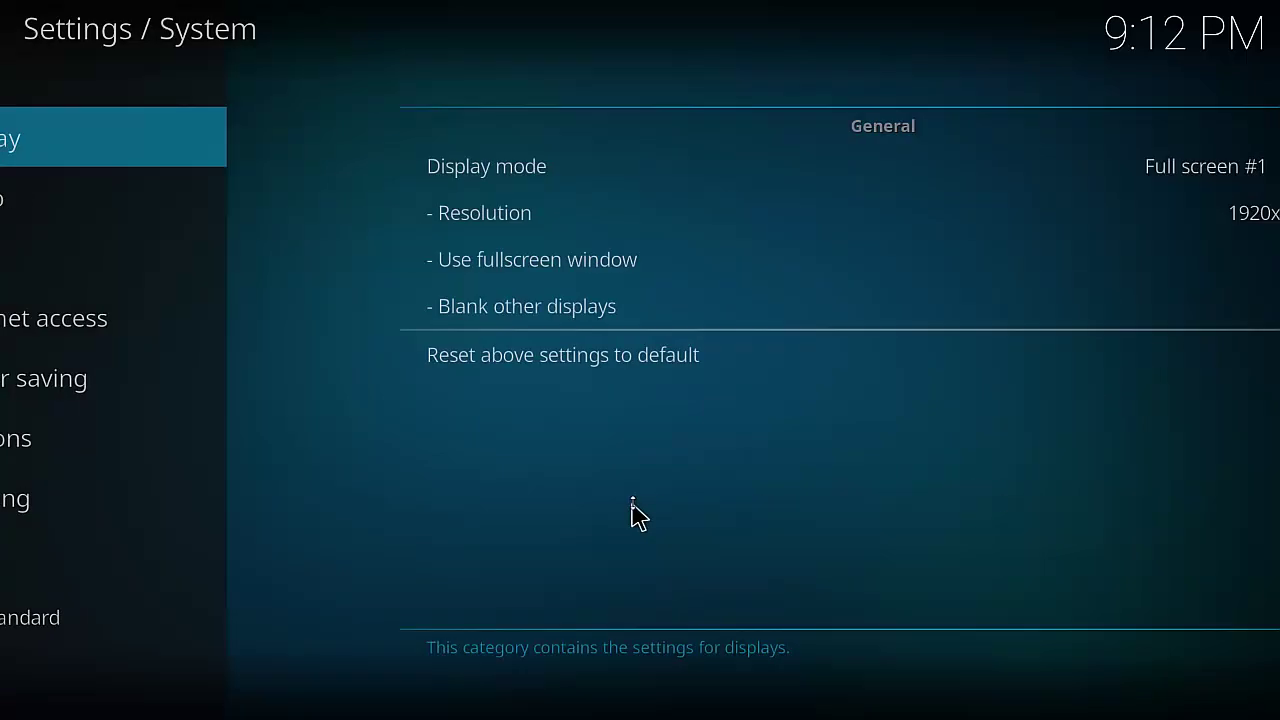
key("Escape")
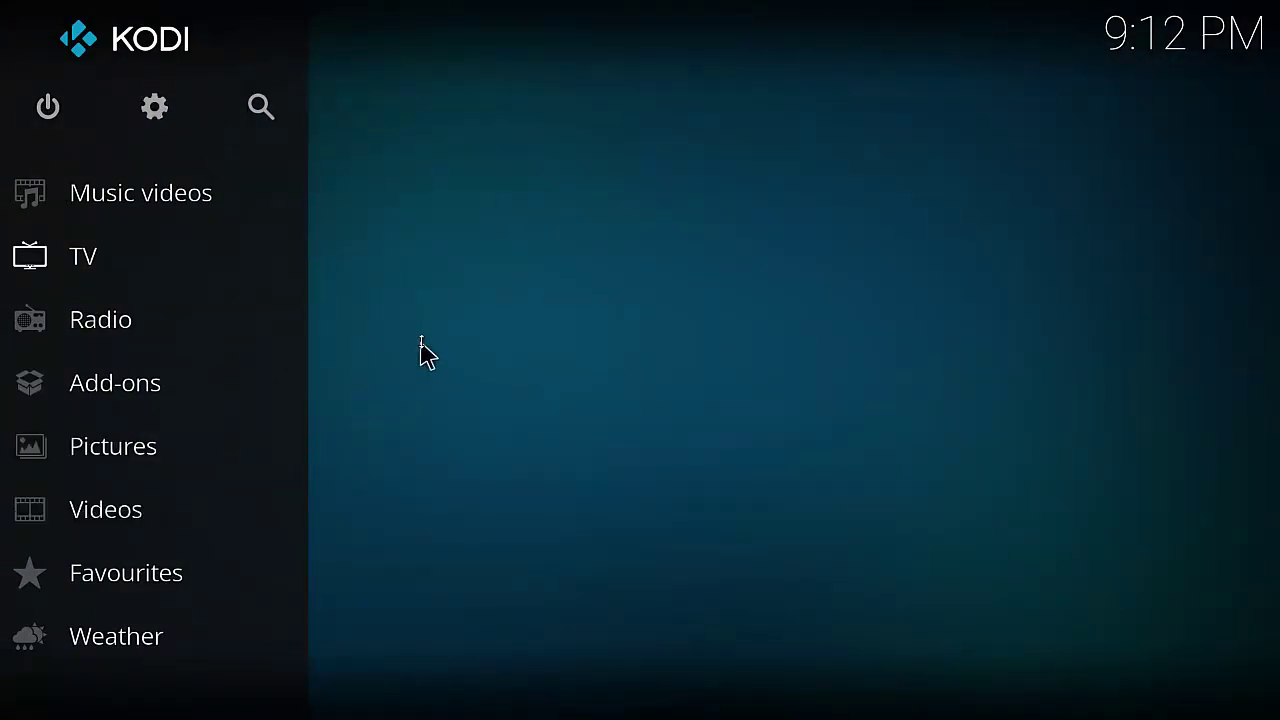
left_click(152, 110)
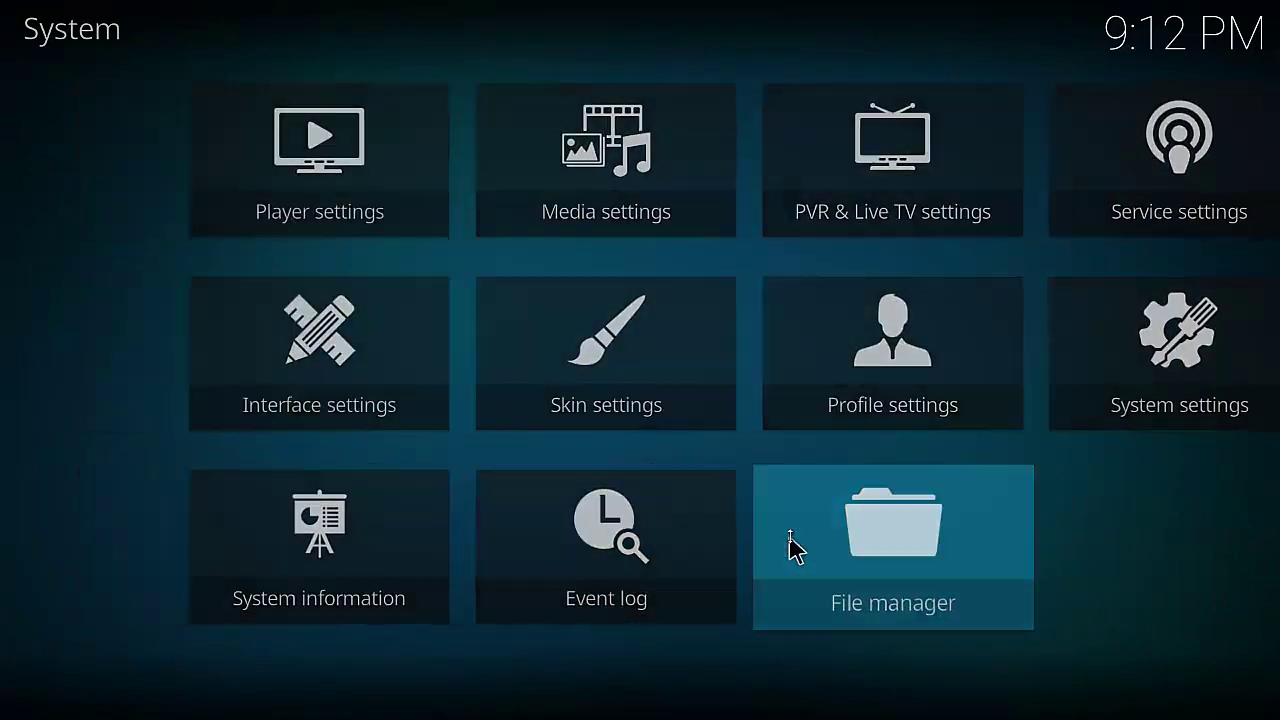
left_click(792, 548)
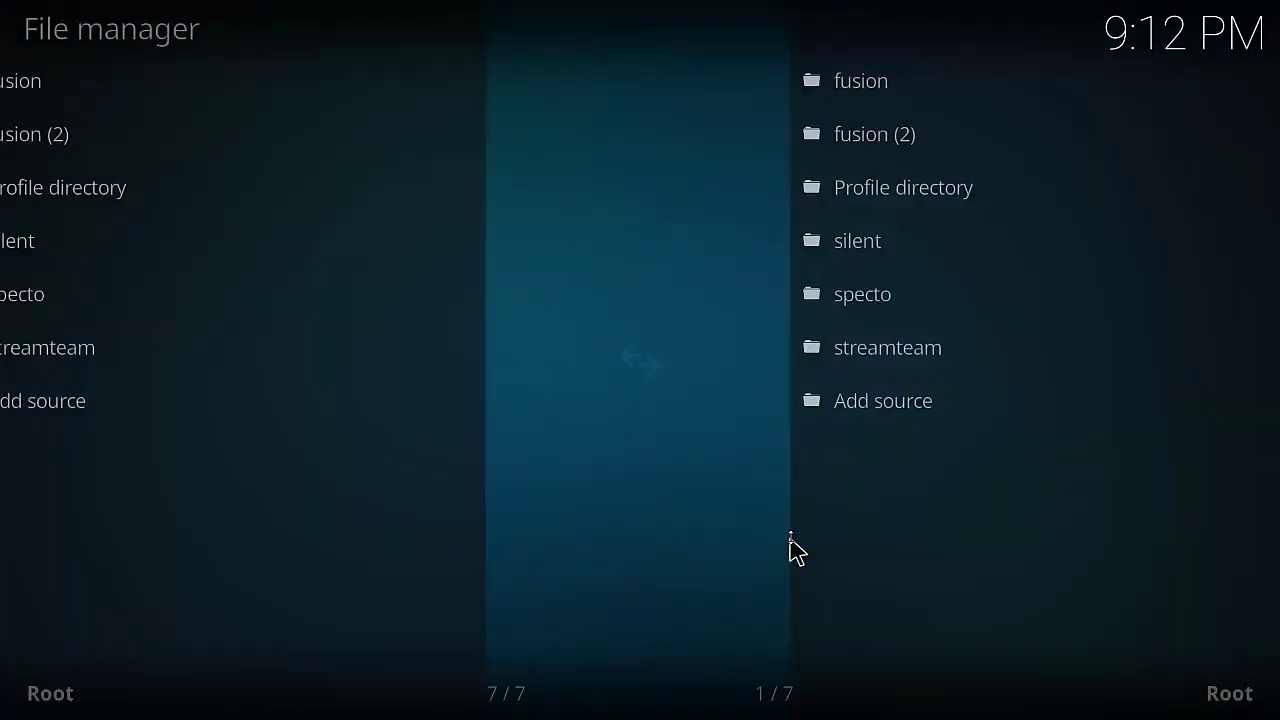
left_click(137, 408)
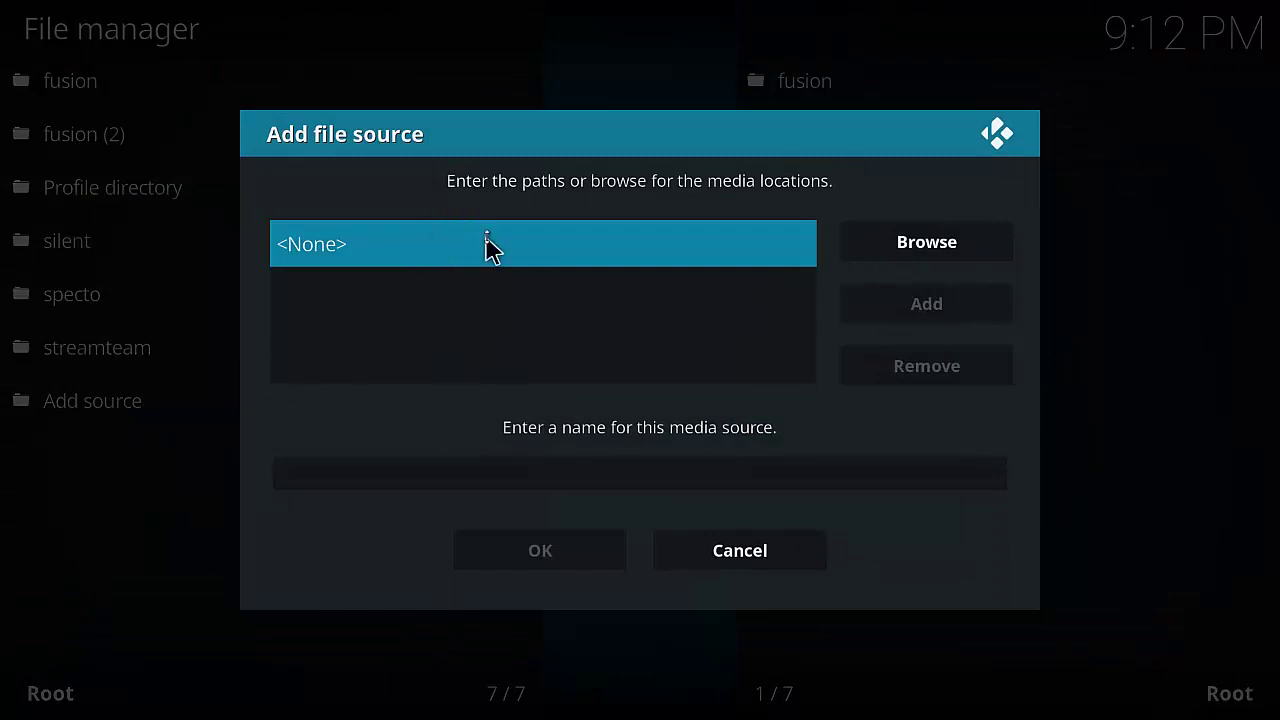
left_click(486, 248)
type("http://mkodi.co.uk/srepo/")
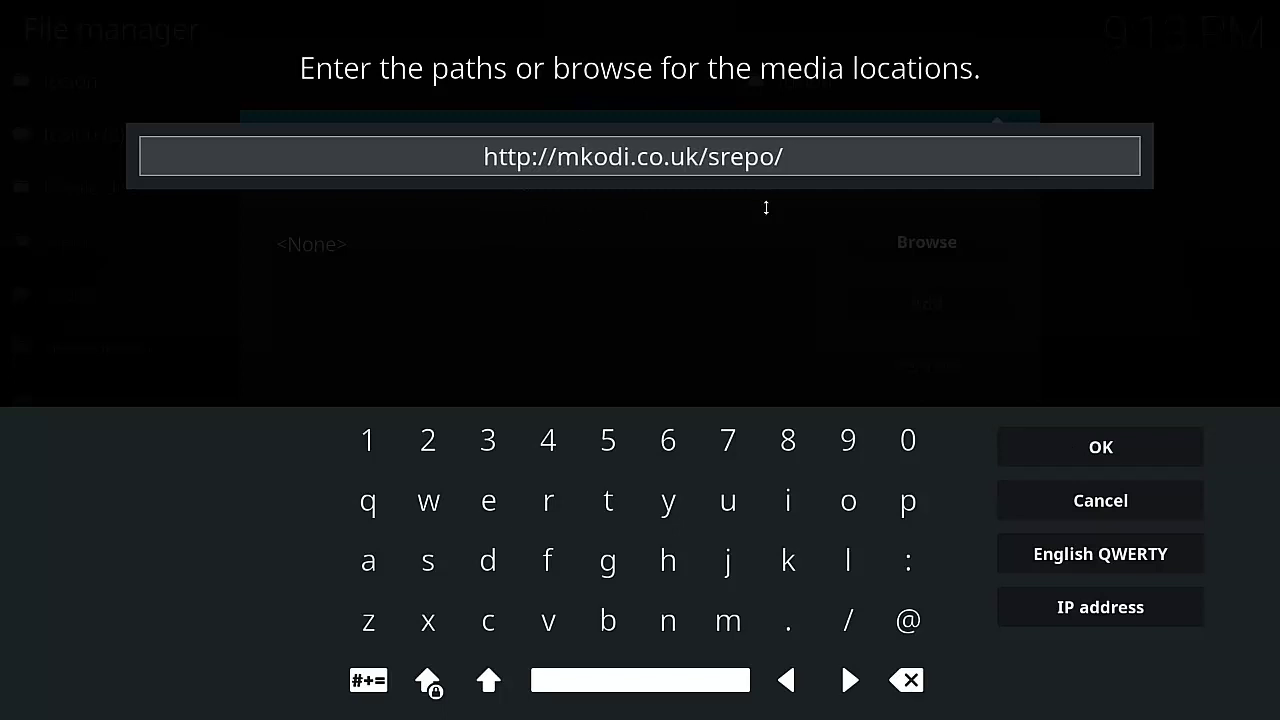
key("BackSpace")
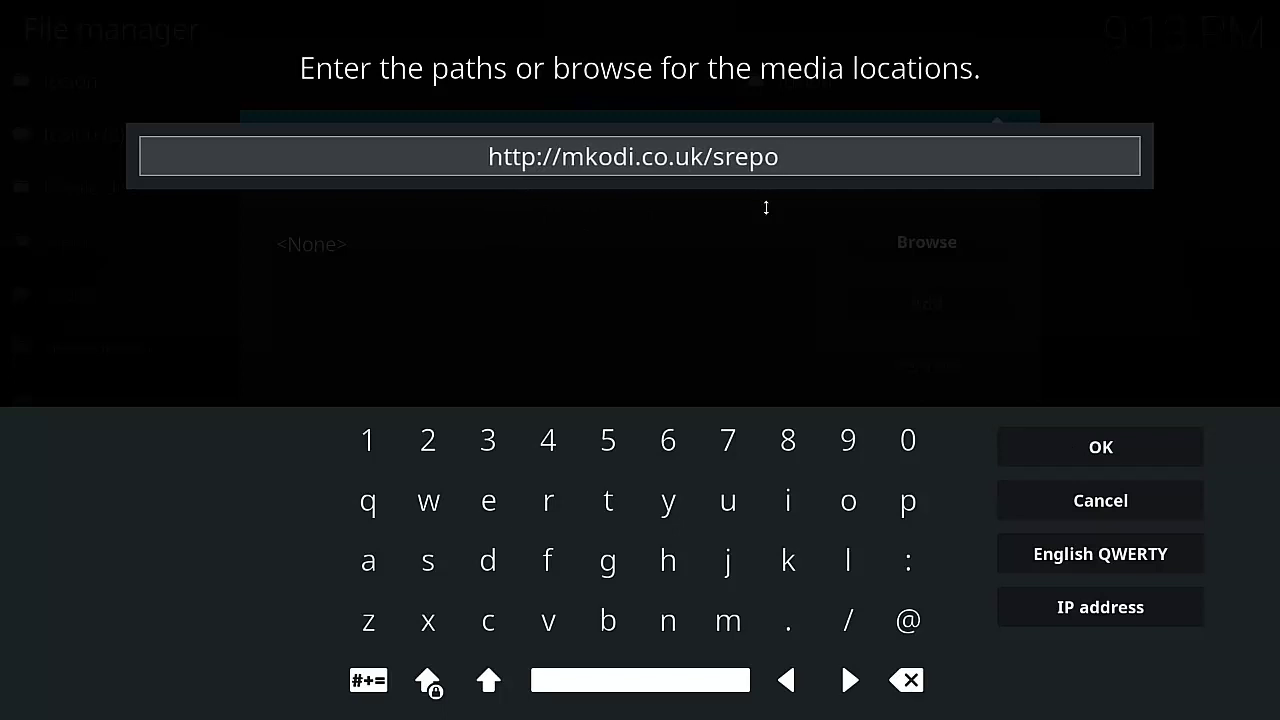
type("/")
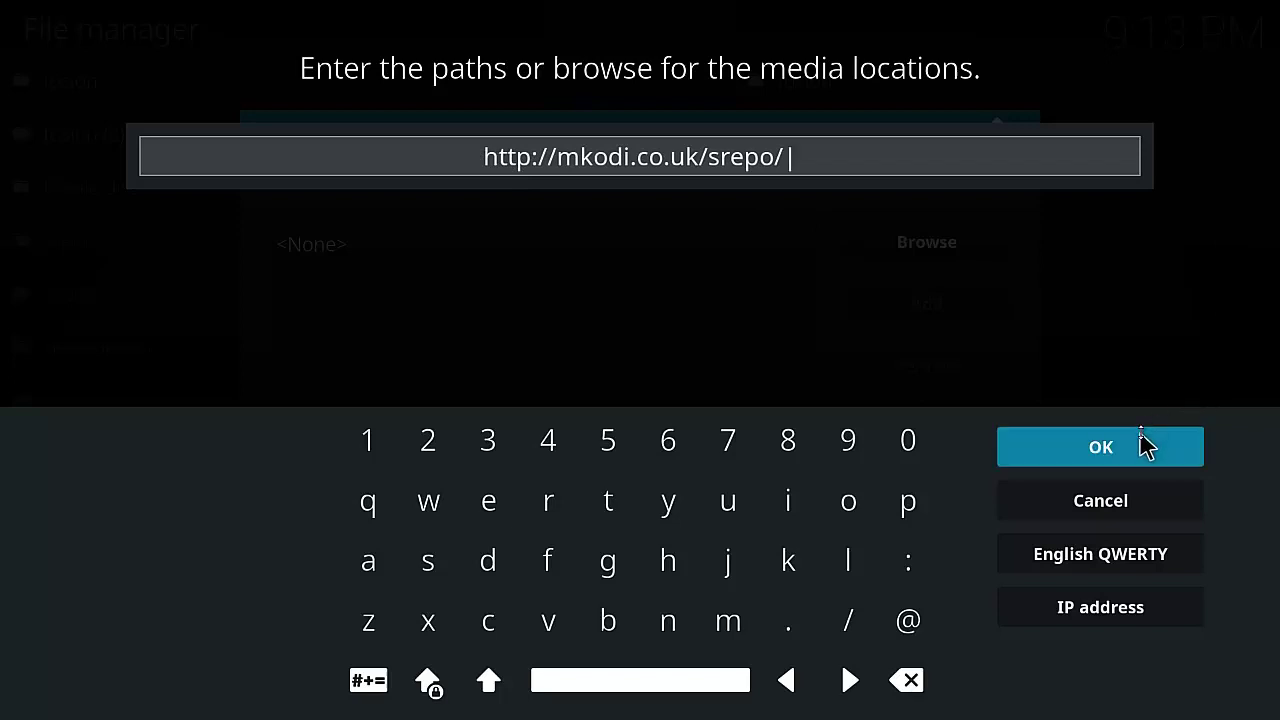
left_click(1143, 445)
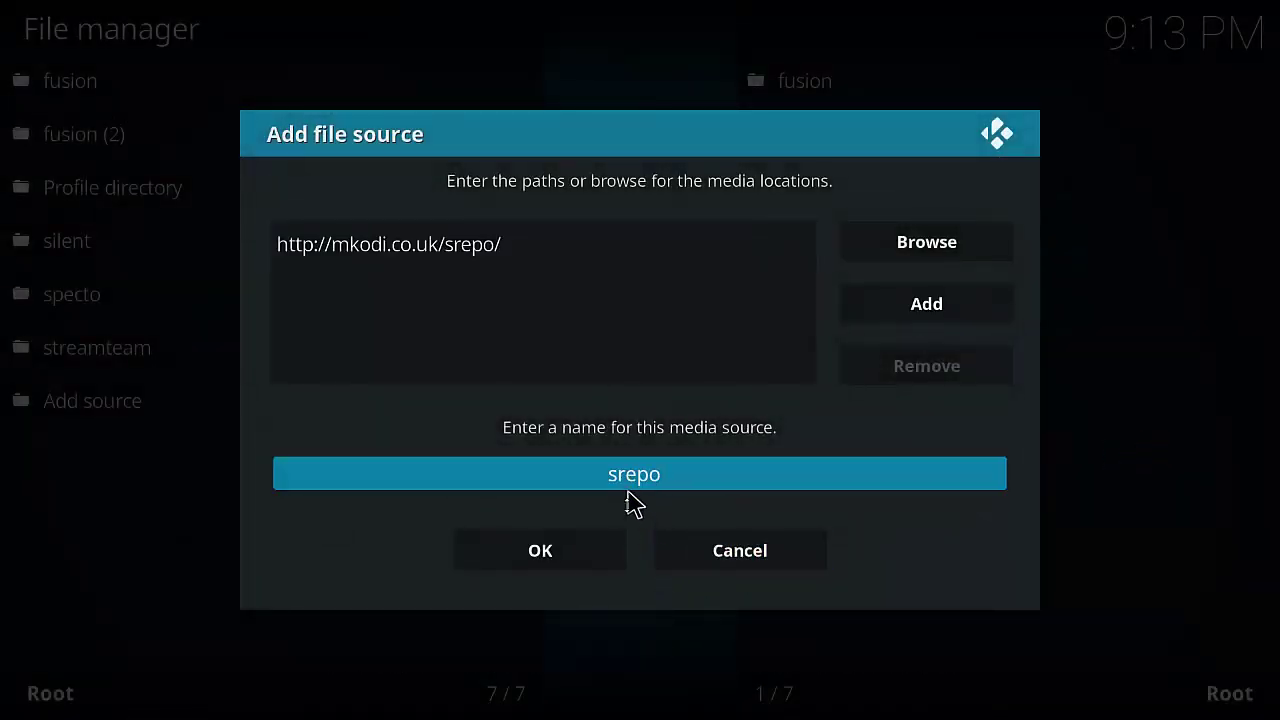
left_click(597, 552)
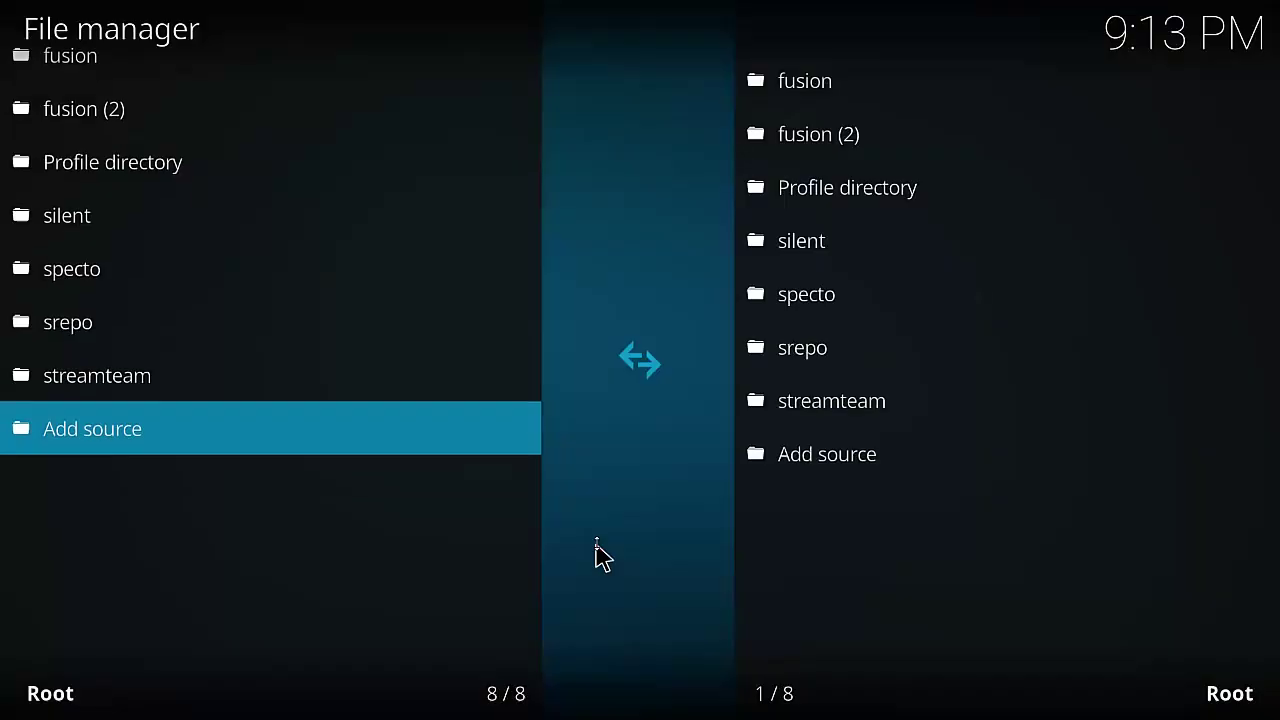
Step: Leave the file manager and return to the home screen
key("Escape")
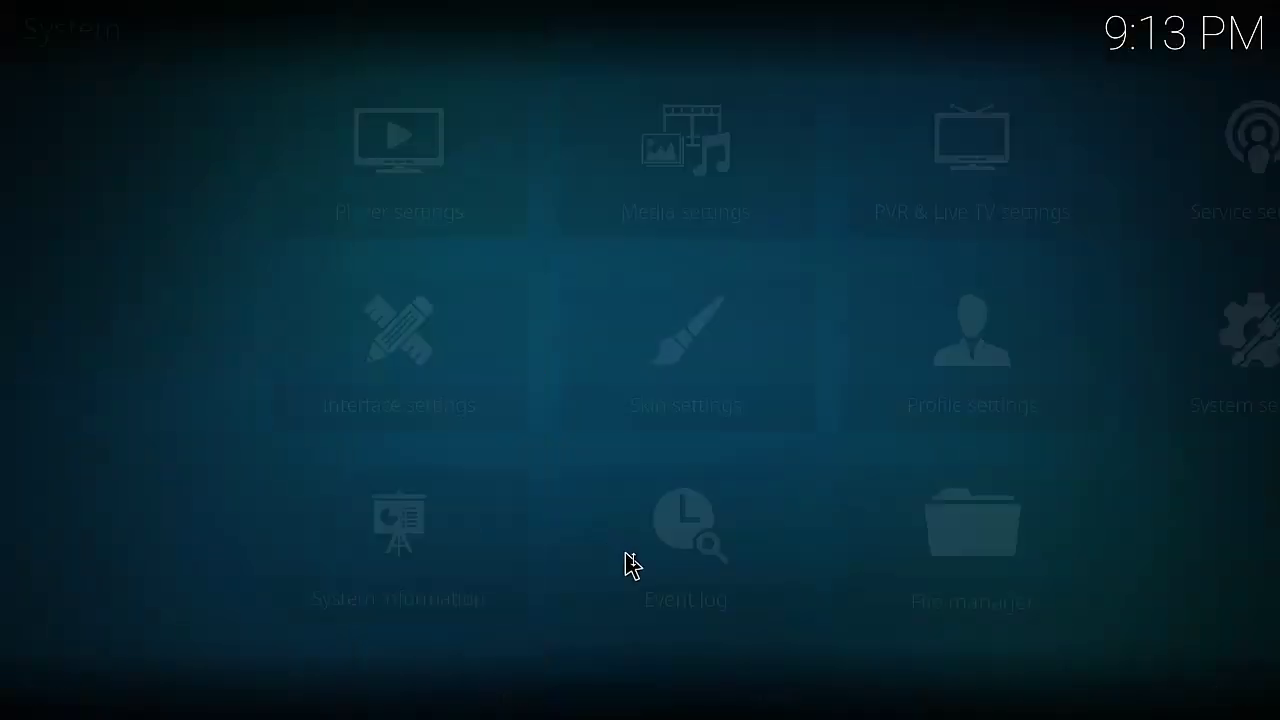
key("Escape")
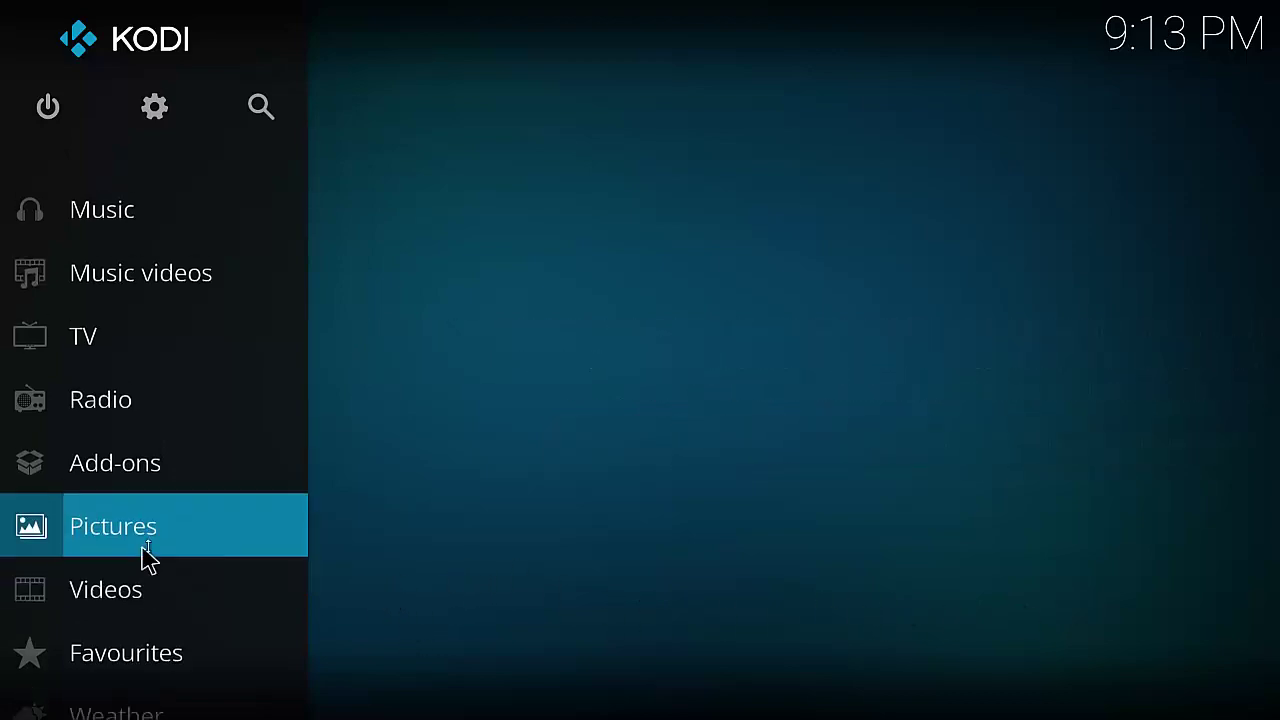
scroll(157, 535, "up", 8)
scroll(157, 535, "up", 5)
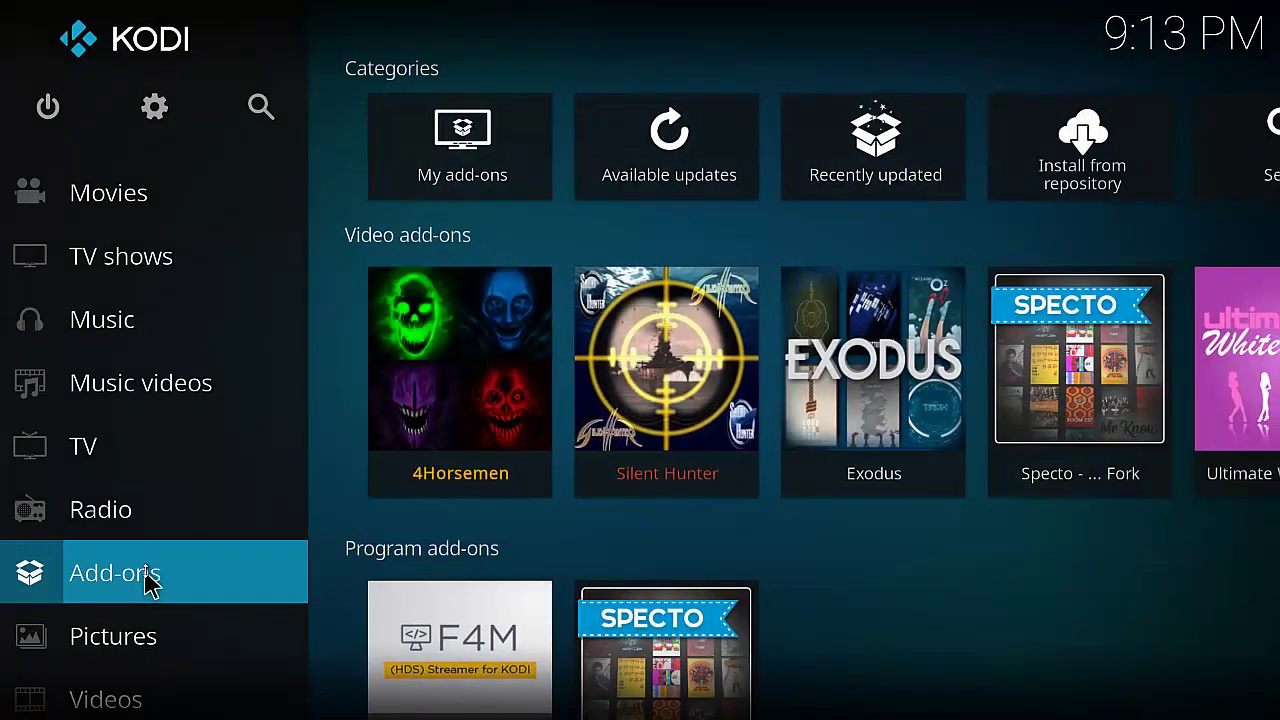
Step: Install repository.streamhub.zip from the srepo folder using Install from zip file
left_click(148, 585)
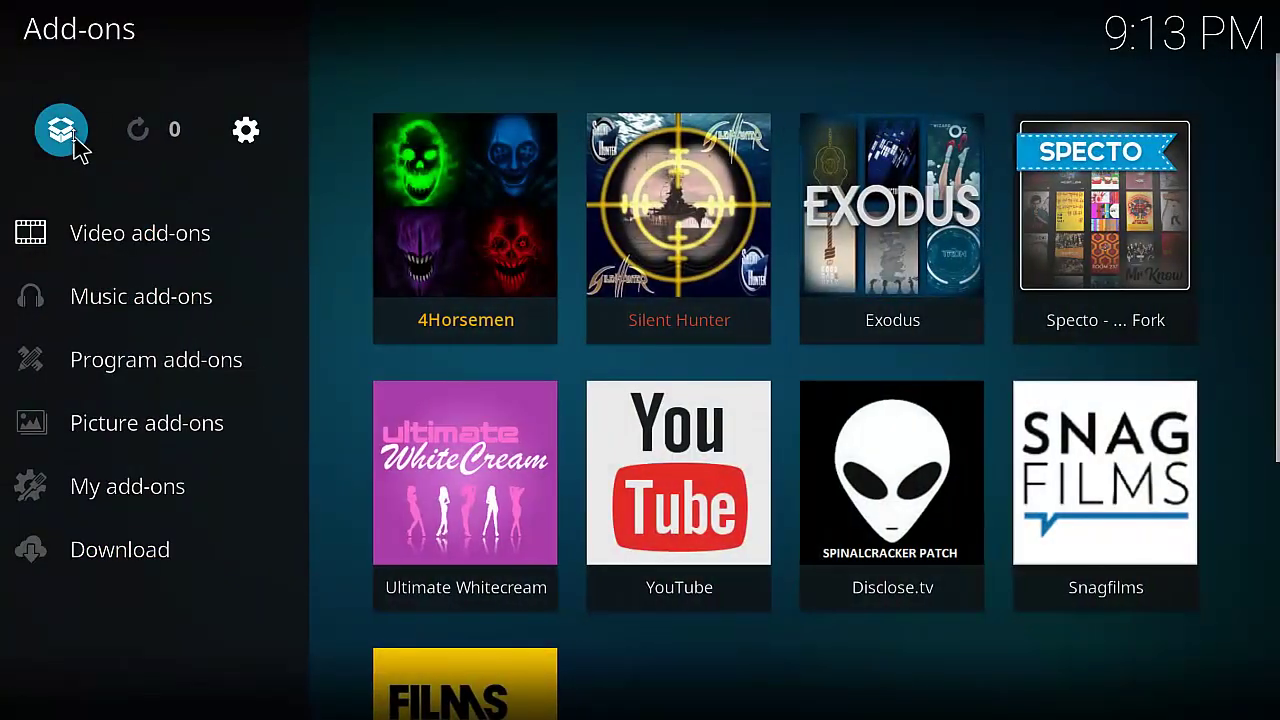
left_click(73, 140)
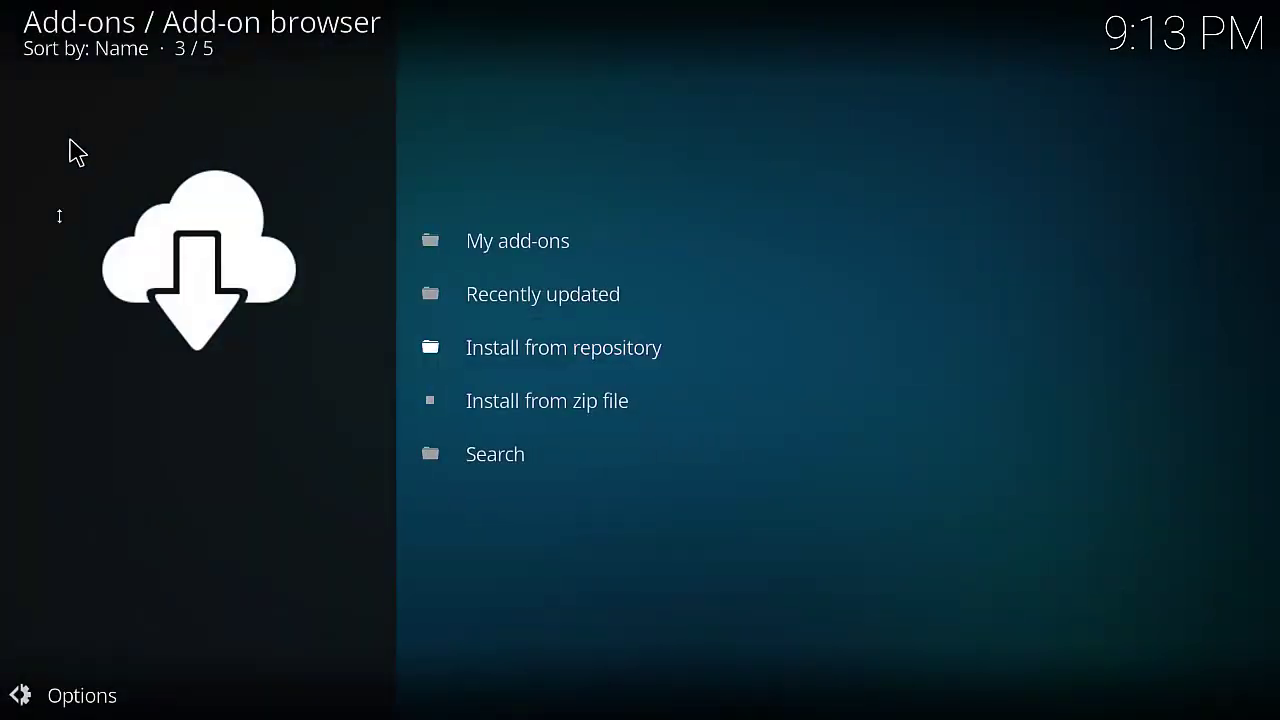
left_click(565, 407)
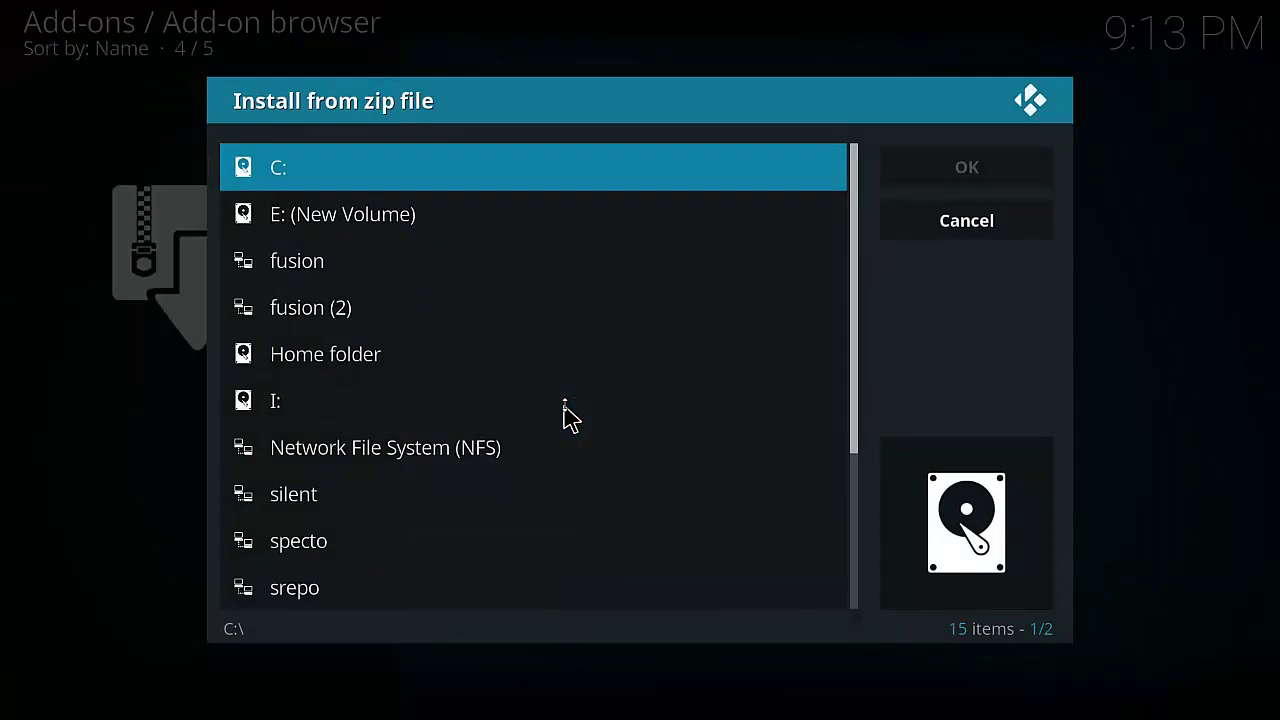
left_click(342, 597)
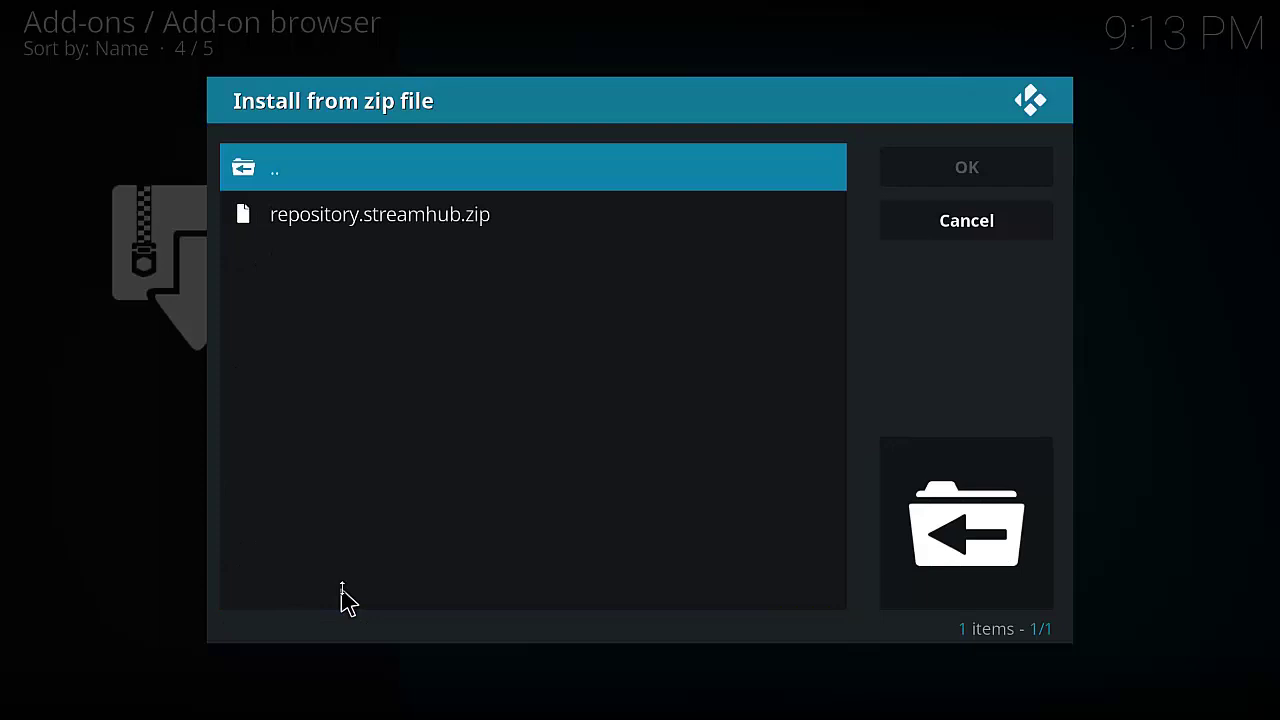
left_click(491, 224)
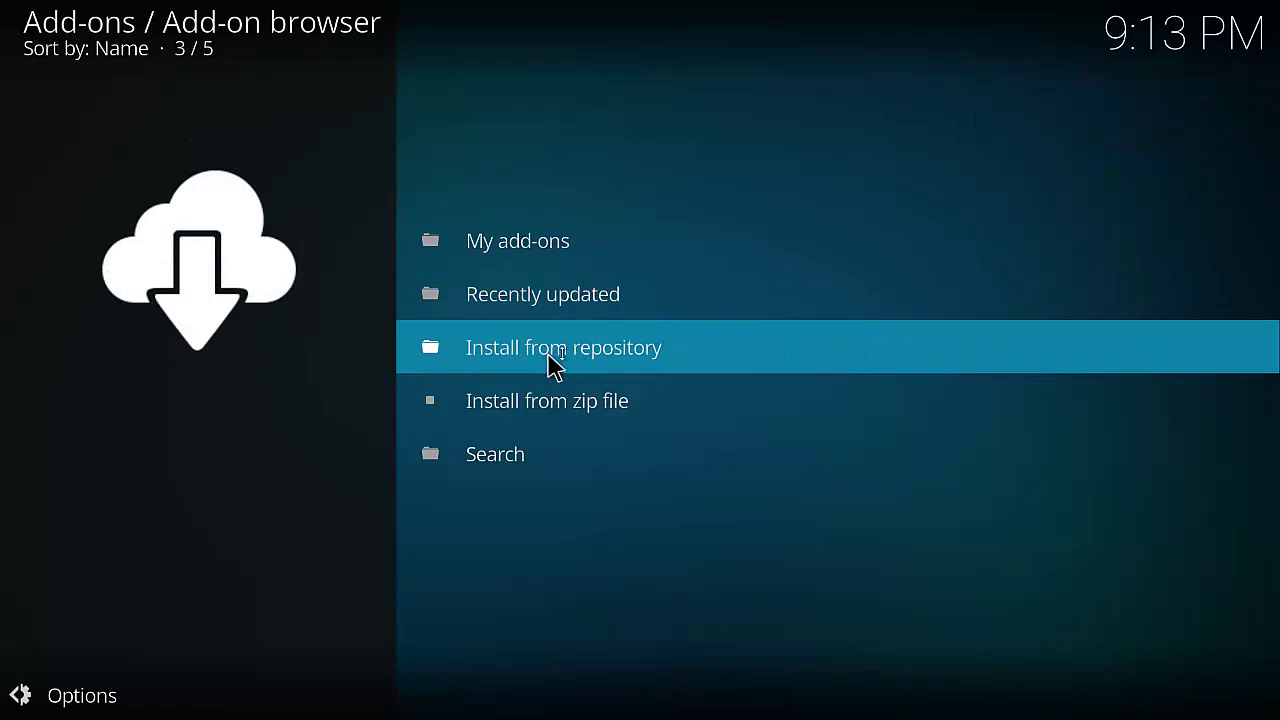
Step: Install the Stream Hub video add-on from the Stream Hub repository
left_click(650, 362)
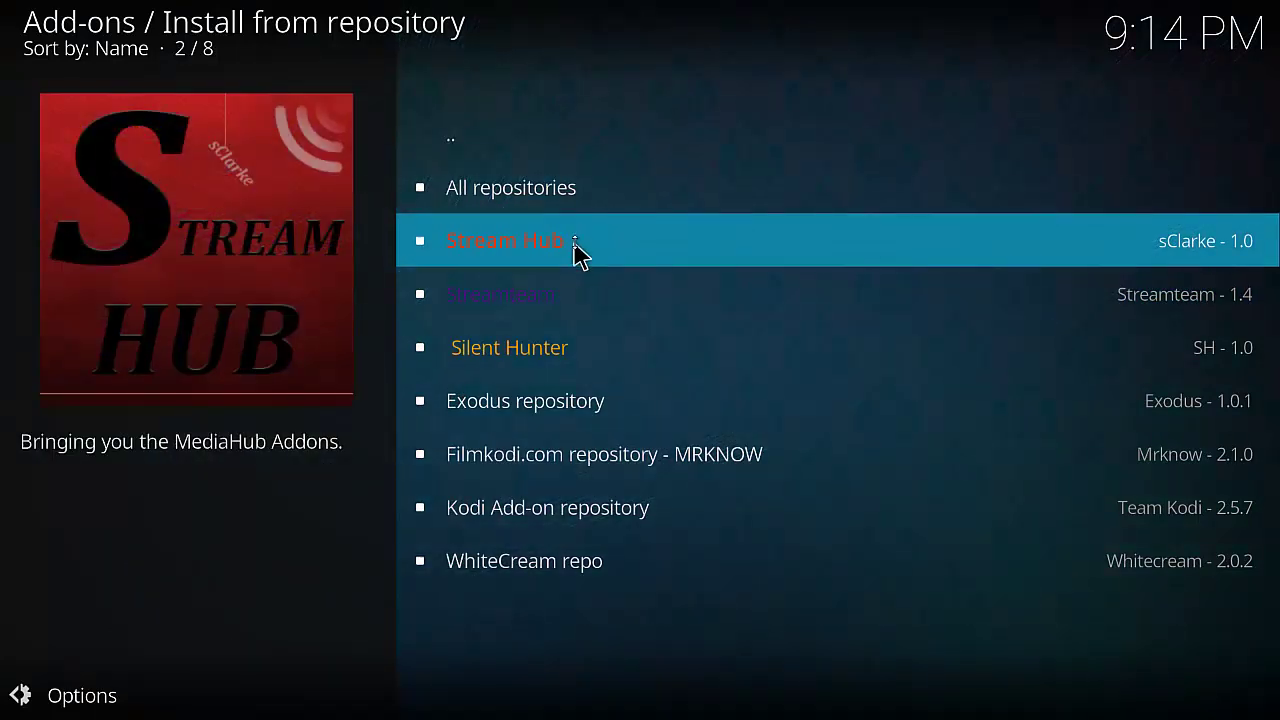
left_click(577, 250)
left_click(580, 411)
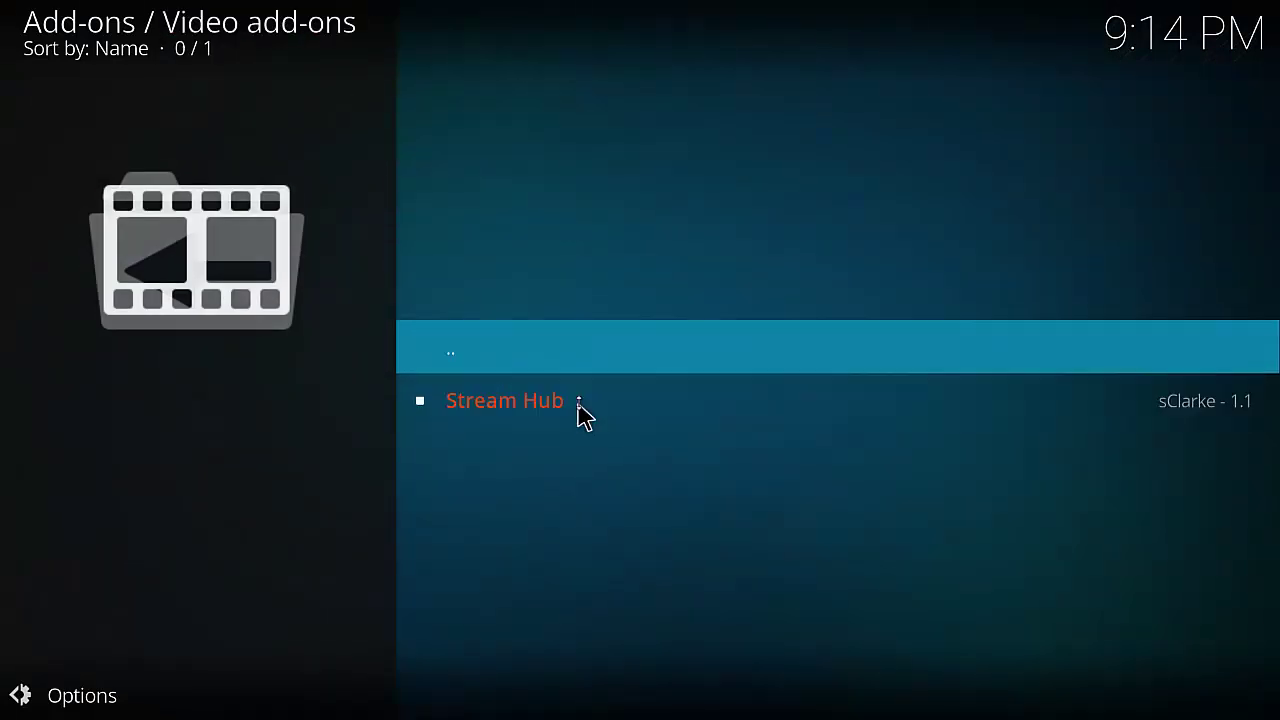
left_click(600, 416)
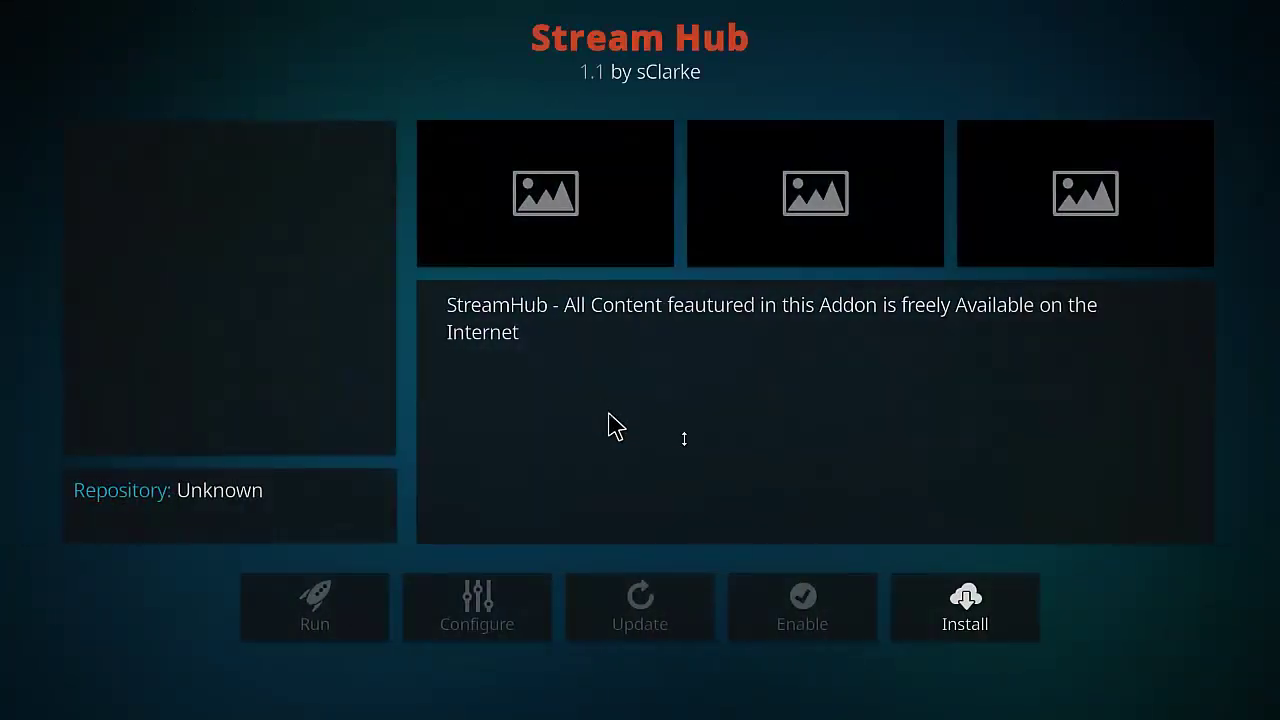
left_click(975, 608)
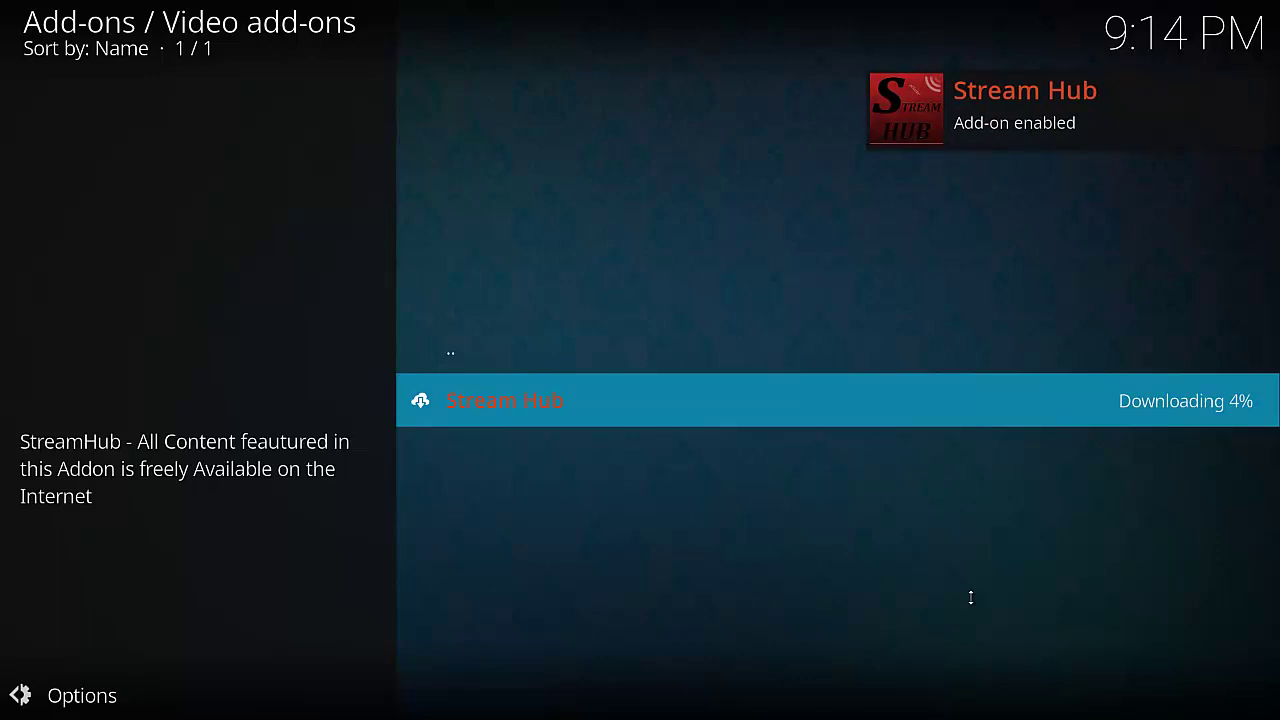
Step: Back out of the add-on browser to the home screen
right_click(638, 242)
right_click(323, 317)
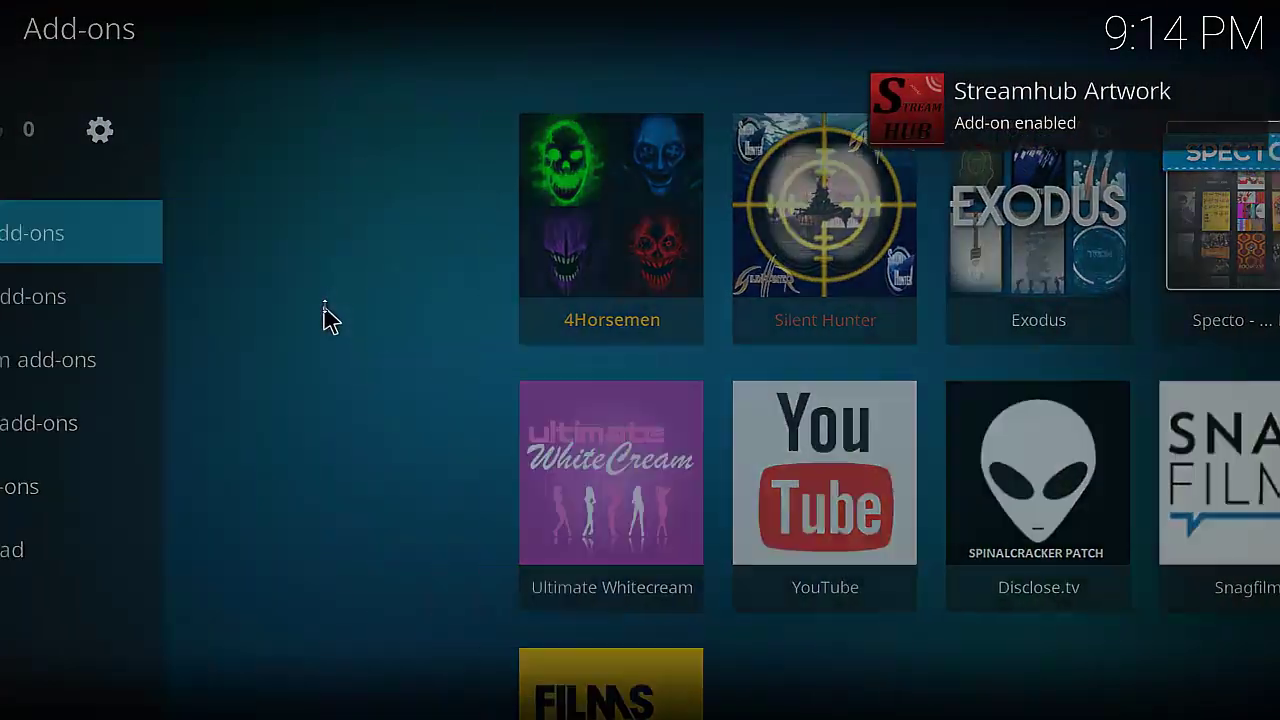
right_click(333, 325)
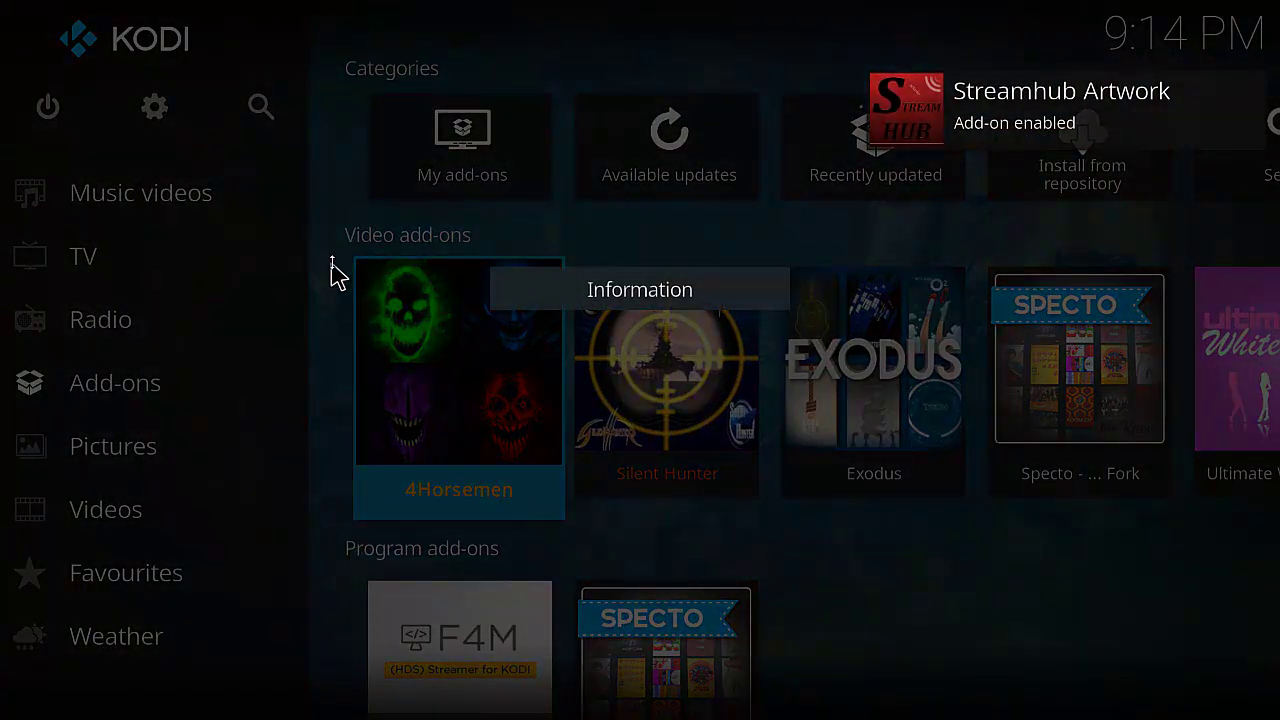
right_click(334, 274)
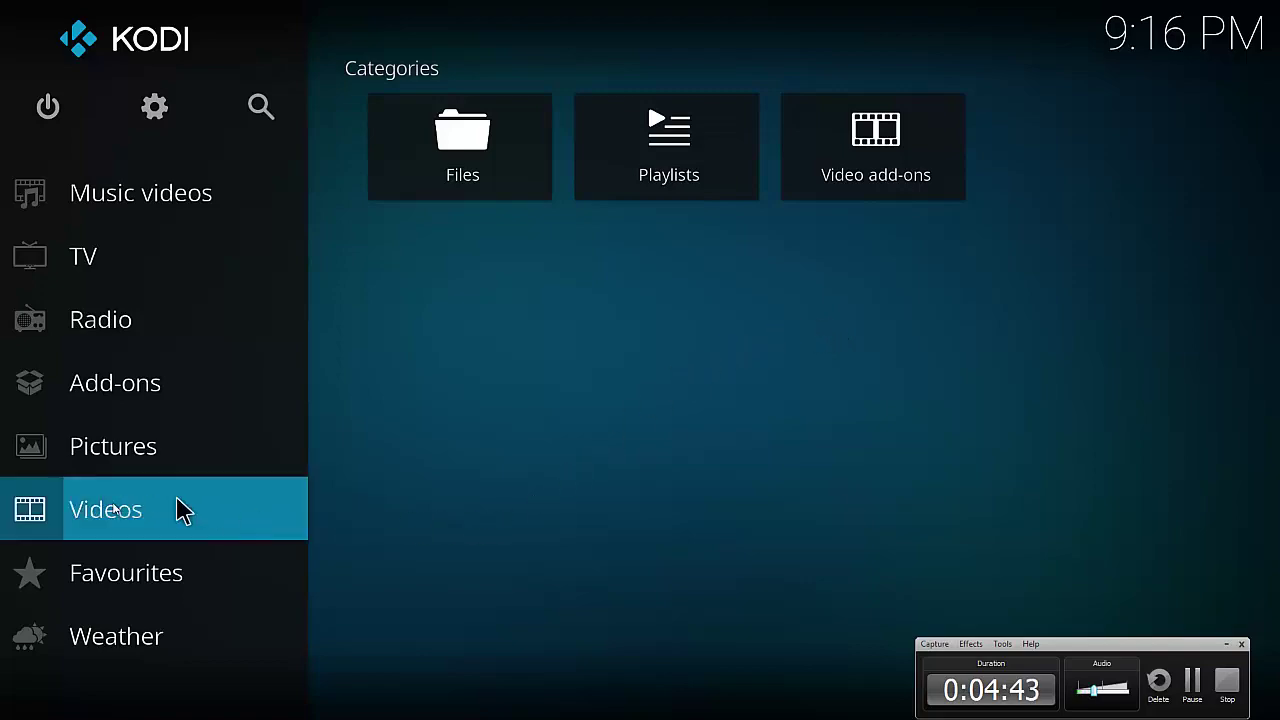
Step: Launch Stream Hub from Video add-ons and scroll through its category list
left_click(912, 150)
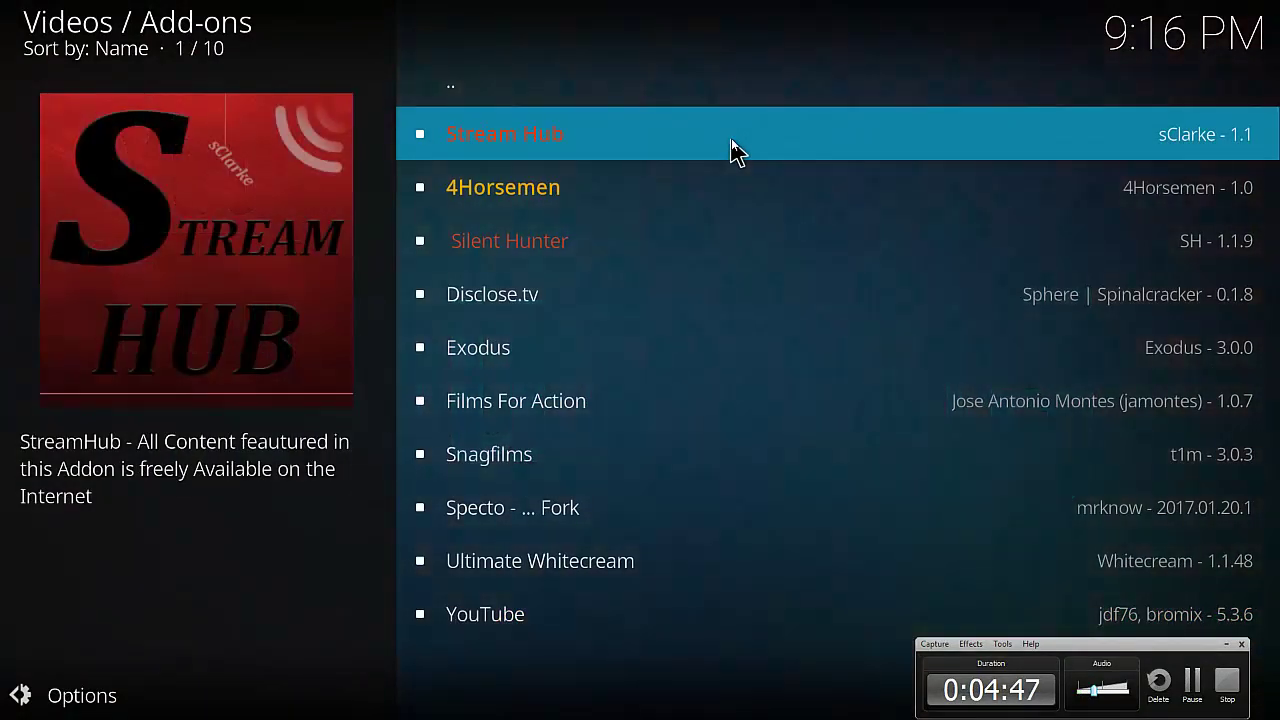
left_click(731, 150)
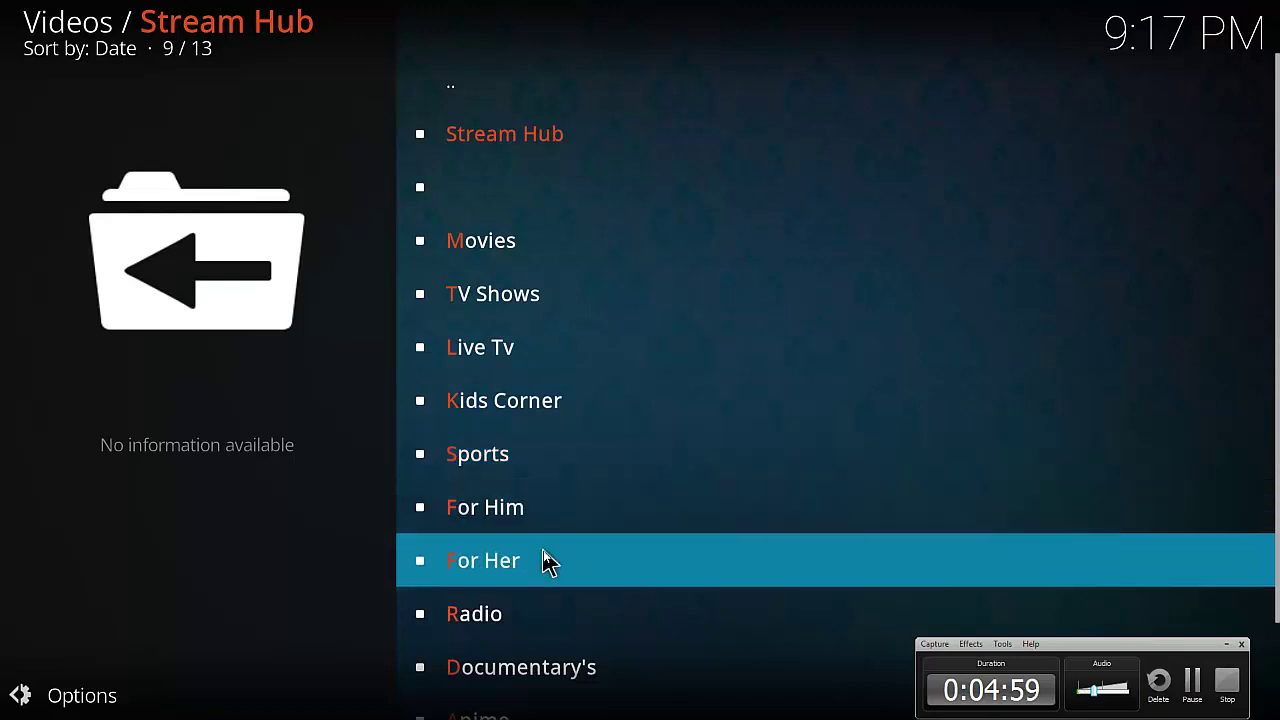
scroll(547, 563, "down", 1)
scroll(545, 565, "down", 3)
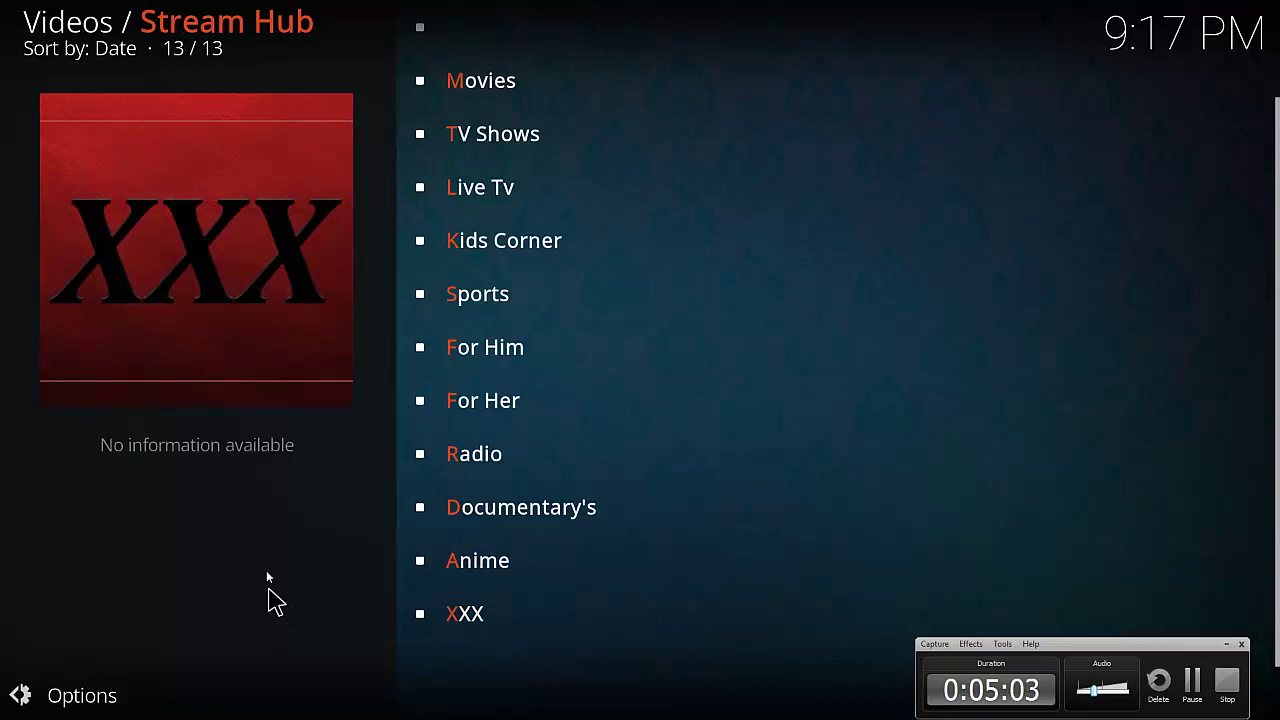
scroll(577, 420, "up", 3)
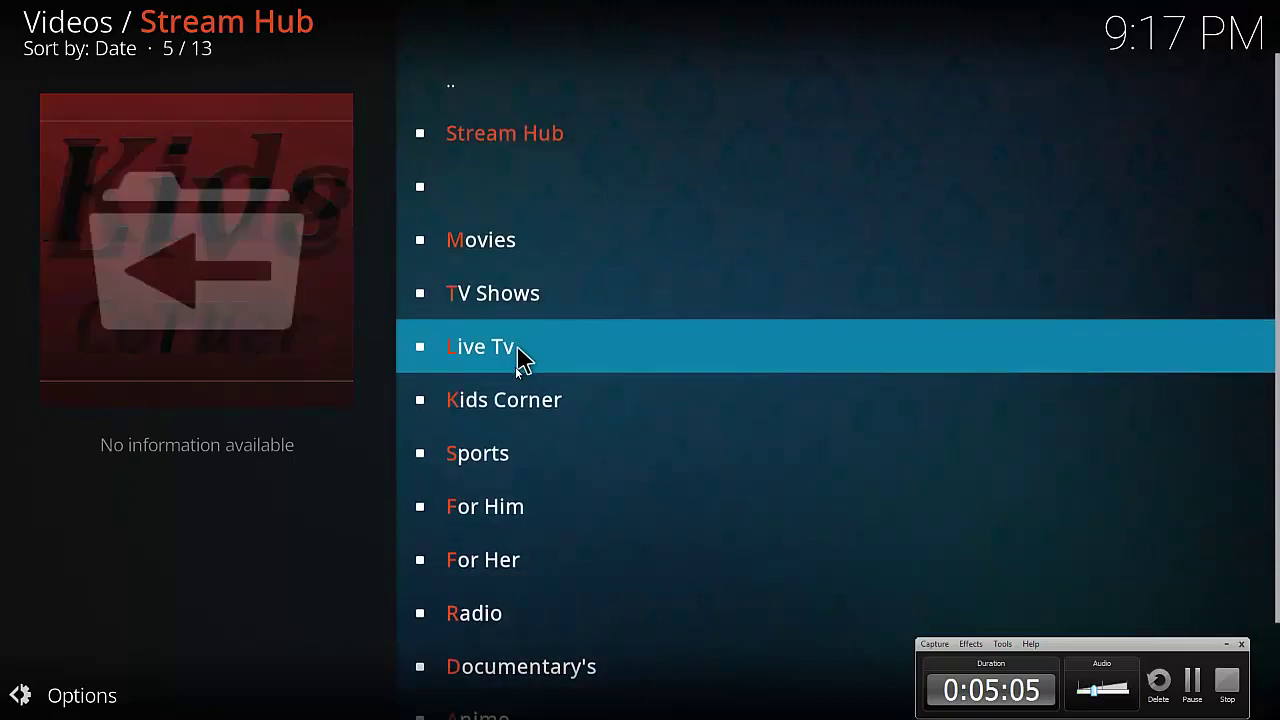